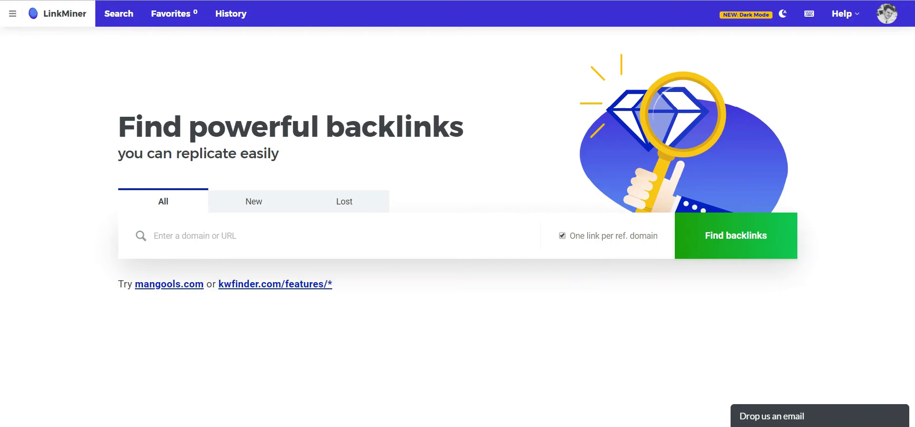
- Look through the Mangools home page's tool showcase, including SERPWatcher, LinkMiner and SiteProfiler
key("ctrl+Tab")
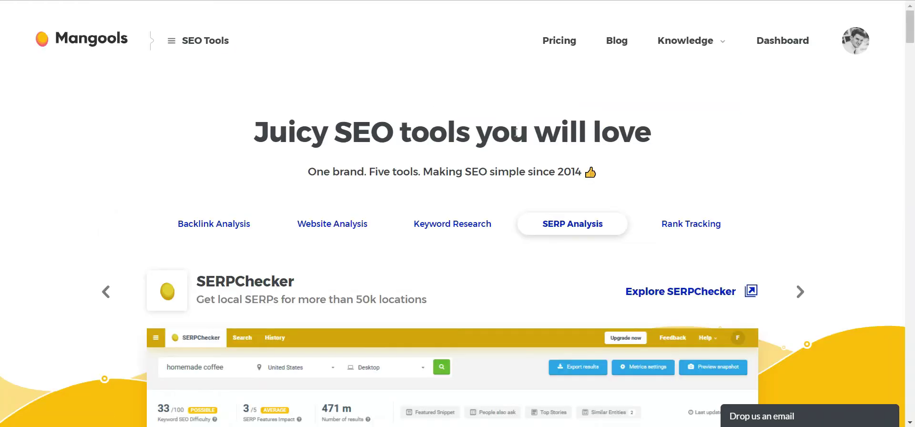
scroll(522, 203, "down", 2)
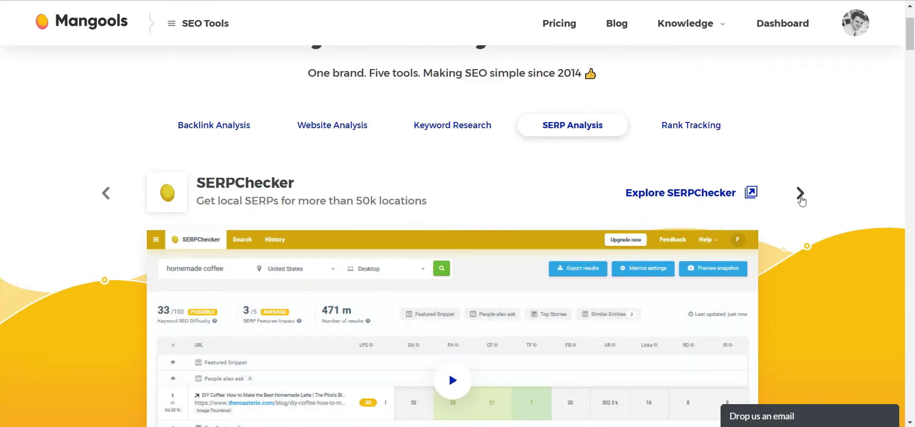
scroll(800, 200, "down", 2)
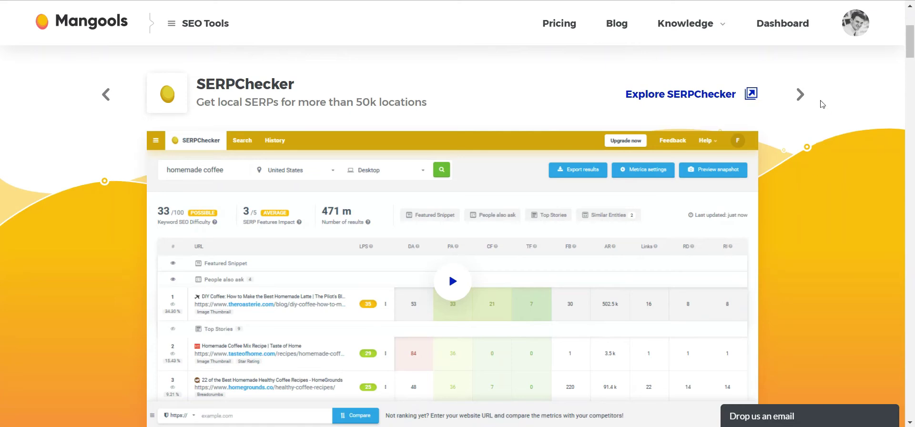
left_click(801, 95)
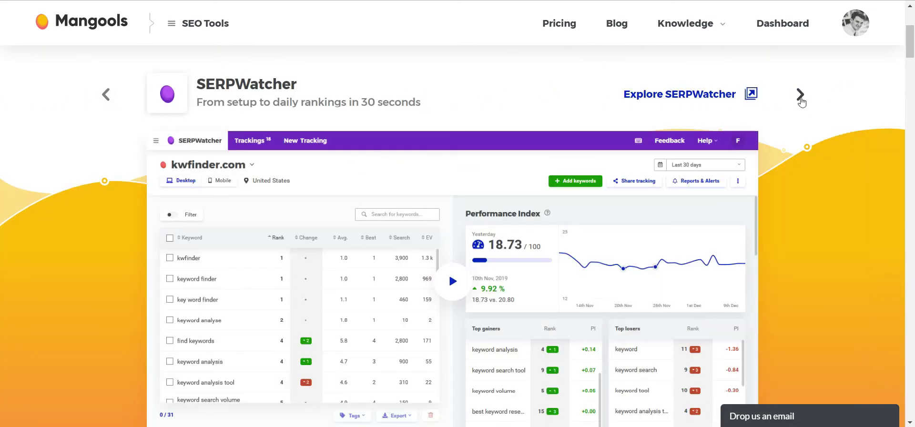
left_click(800, 95)
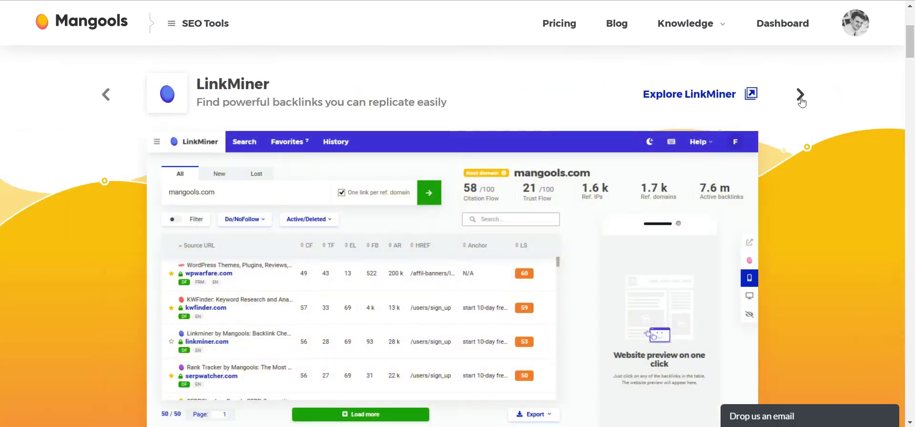
left_click(801, 97)
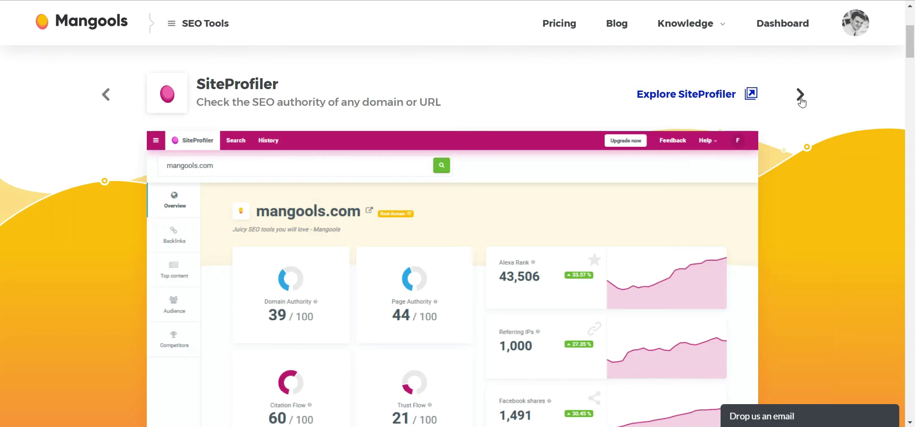
left_click(801, 98)
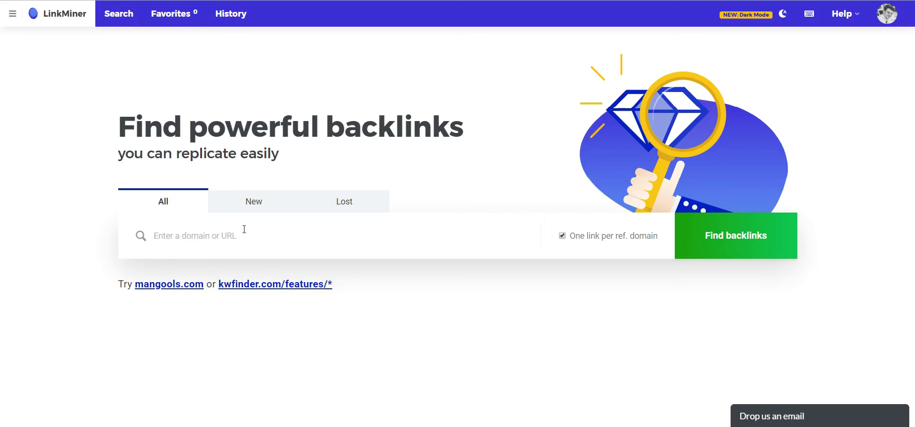
- Find all backlinks for webandseo.fr with one link per referring domain
type("webandseo.fr")
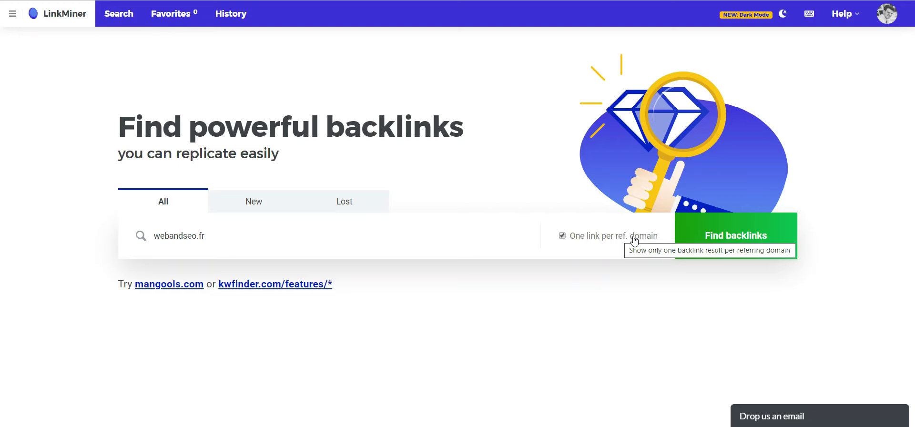
left_click(775, 242)
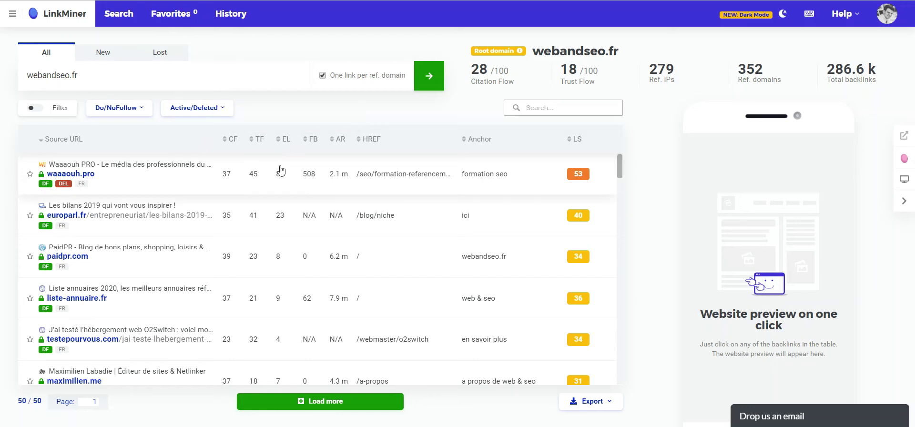
mouse_move(280, 178)
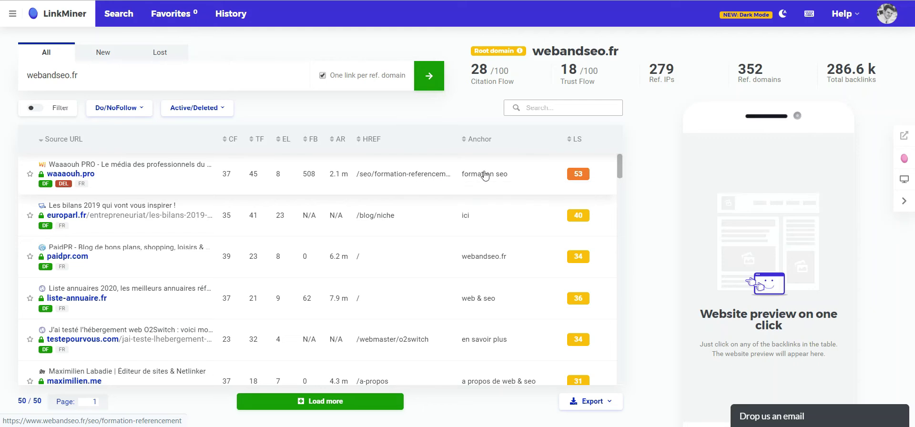
- Browse the backlink table, load the second page of results and check the export options
scroll(497, 296, "down", 2)
scroll(497, 296, "down", 9)
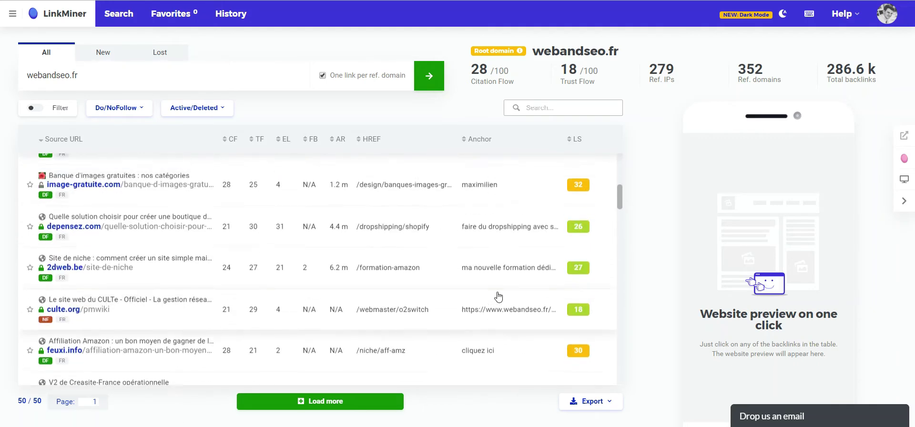
scroll(548, 200, "up", 11)
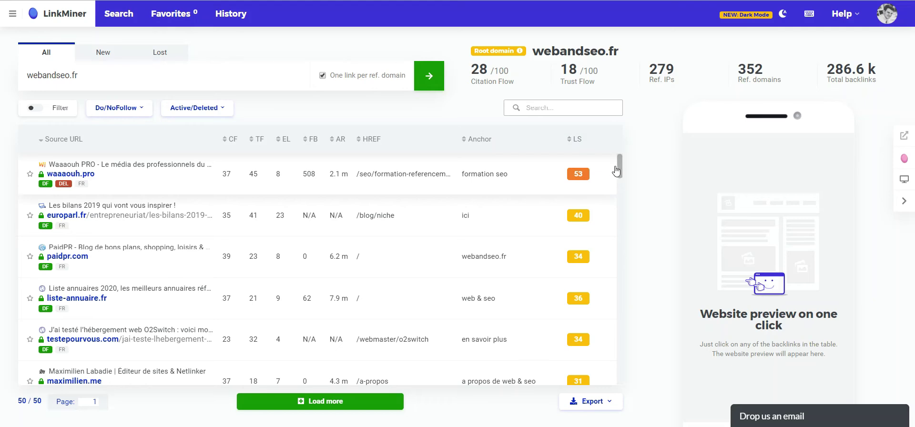
mouse_move(620, 159)
left_mouse_down()
mouse_move(635, 273)
mouse_move(652, 168)
mouse_move(635, 157)
left_mouse_up()
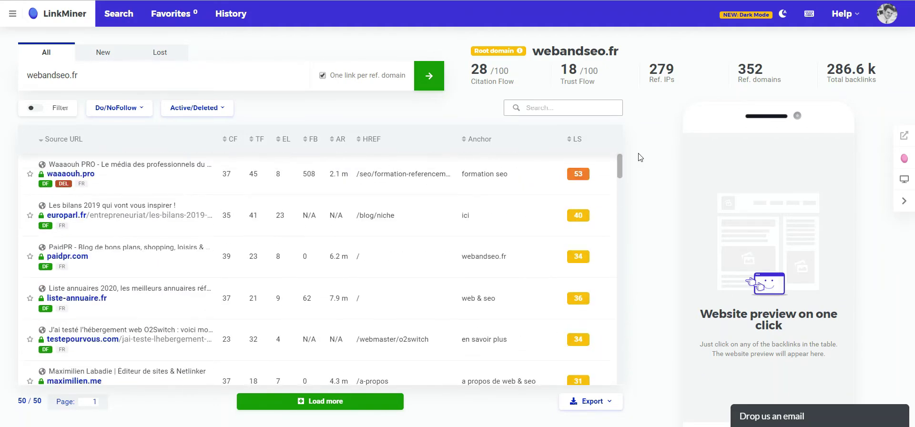
scroll(402, 241, "down", 20)
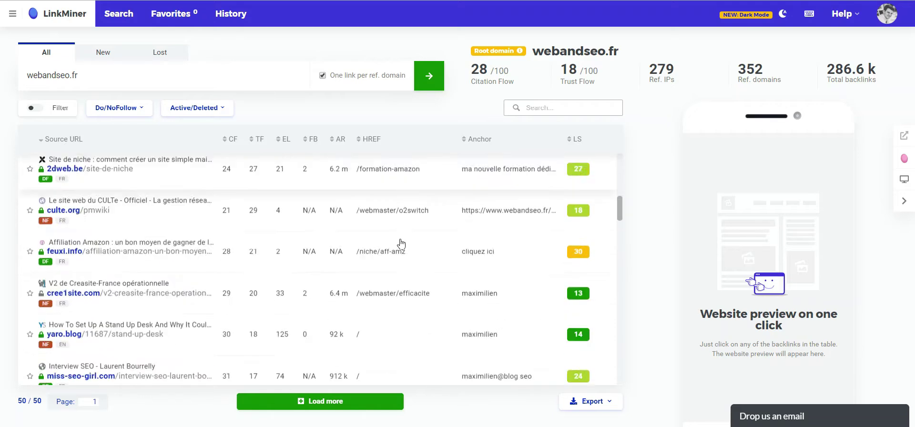
scroll(401, 244, "down", 5)
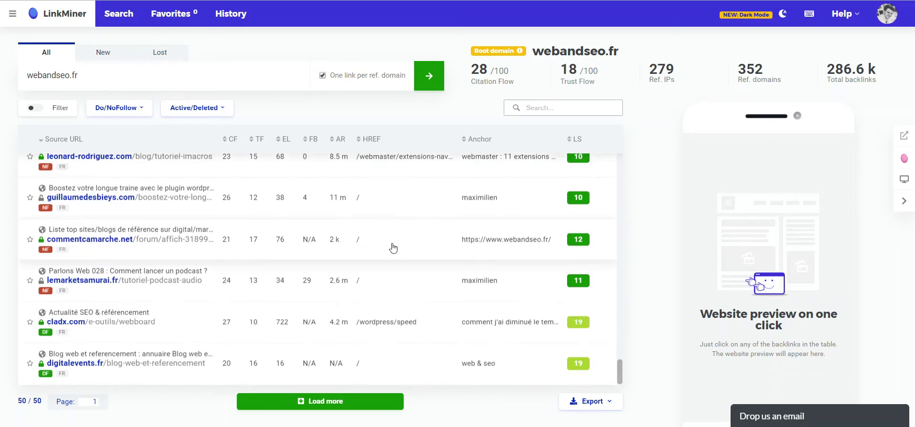
left_click(332, 405)
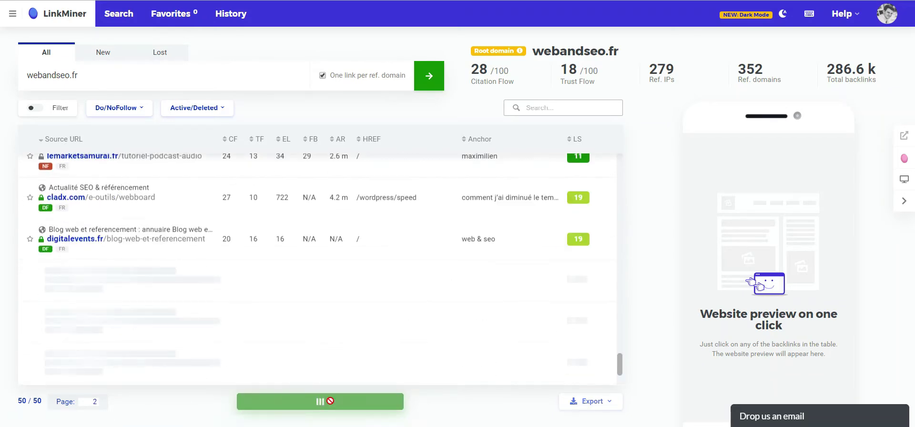
scroll(202, 305, "down", 9)
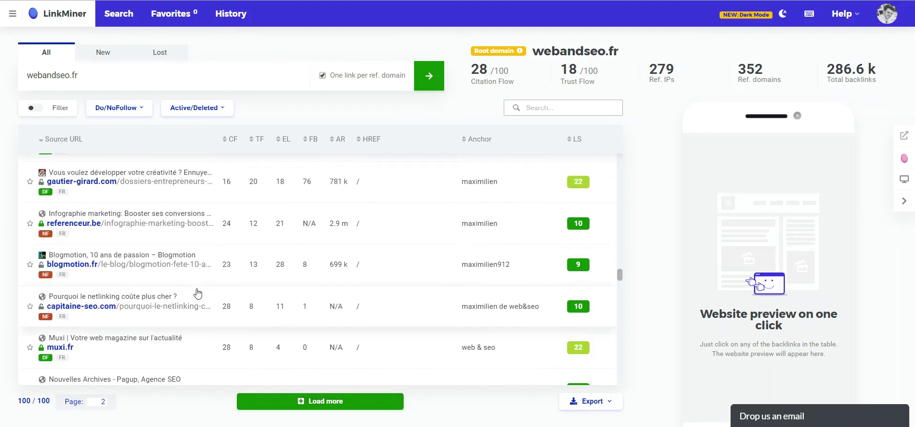
scroll(212, 305, "up", 10)
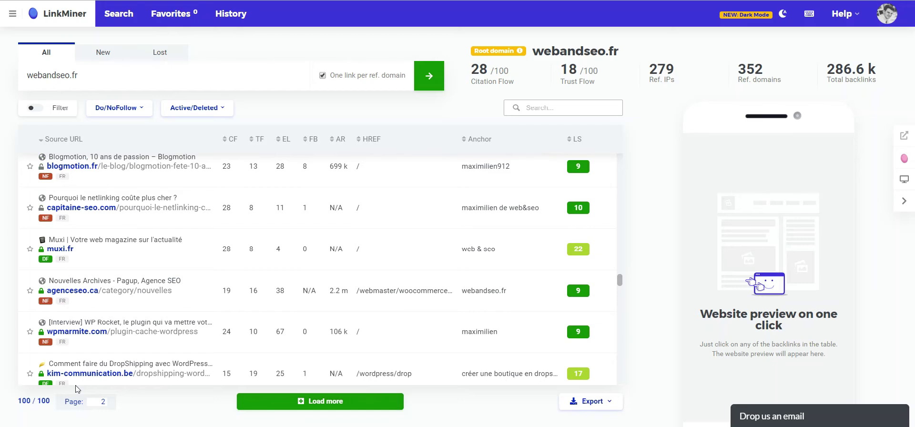
left_click(615, 404)
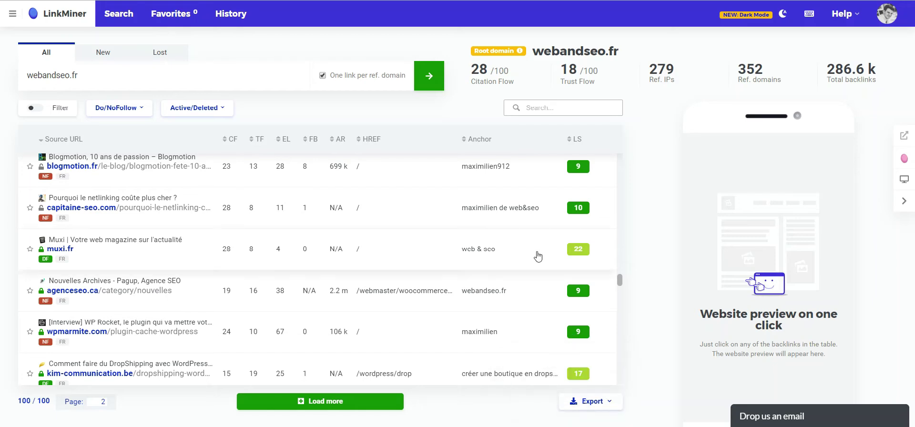
scroll(538, 257, "up", 15)
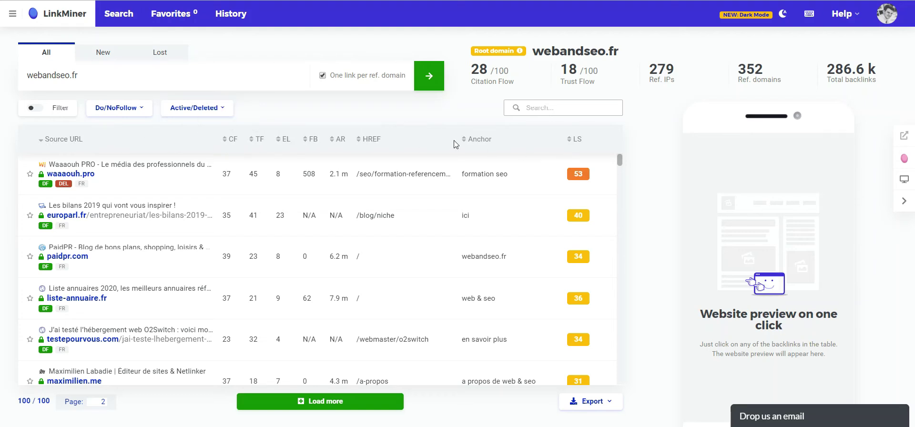
- Restrict the backlink results to DoFollow links that are Active
left_click(133, 107)
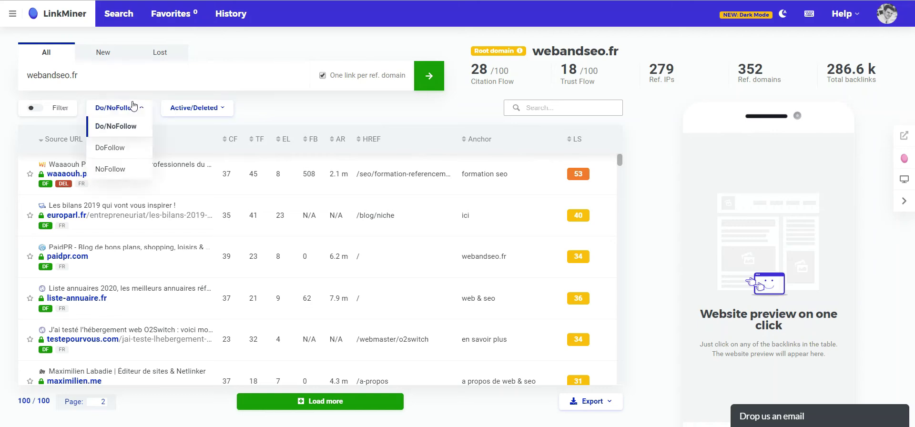
left_click(119, 148)
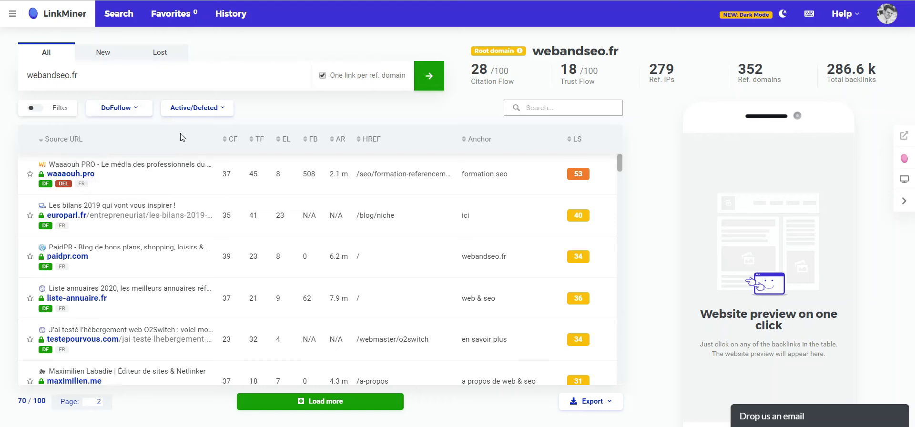
left_click(219, 108)
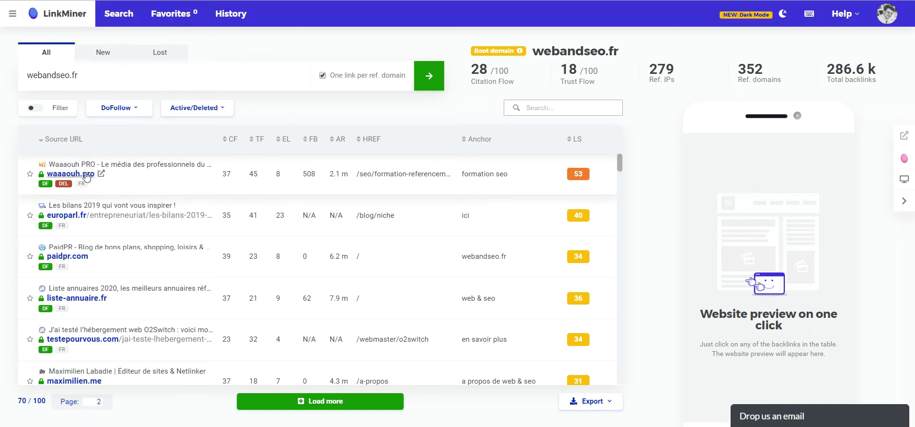
scroll(86, 190, "down", 10)
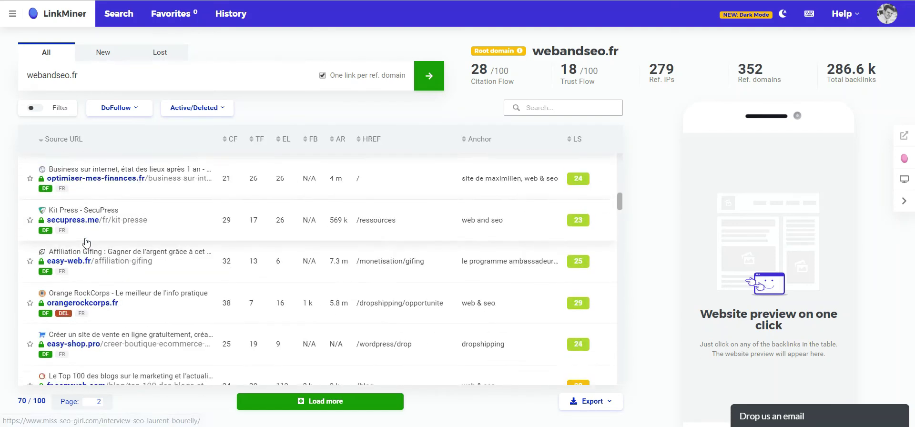
scroll(87, 229, "up", 10)
left_click(197, 107)
left_click(183, 146)
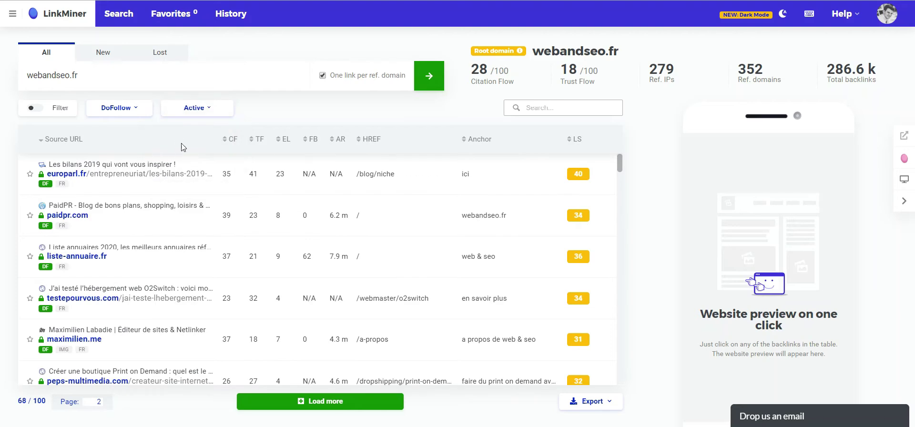
- Review the filter criteria, such as Link Strength, Citation Flow and Target HREF, and close the filter without setting any
left_click(34, 108)
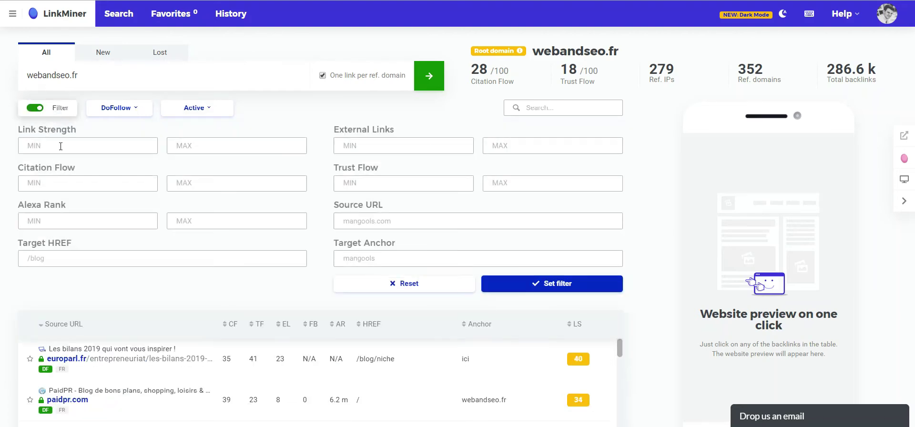
left_click(60, 146)
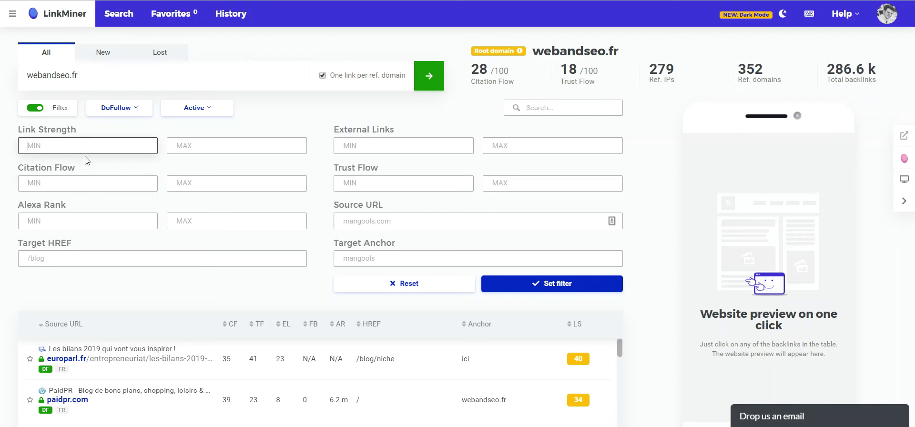
left_click(32, 186)
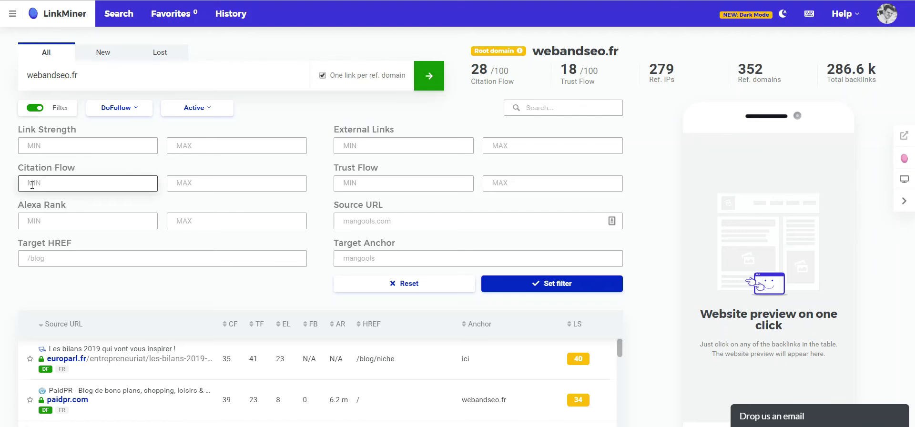
left_click(122, 258)
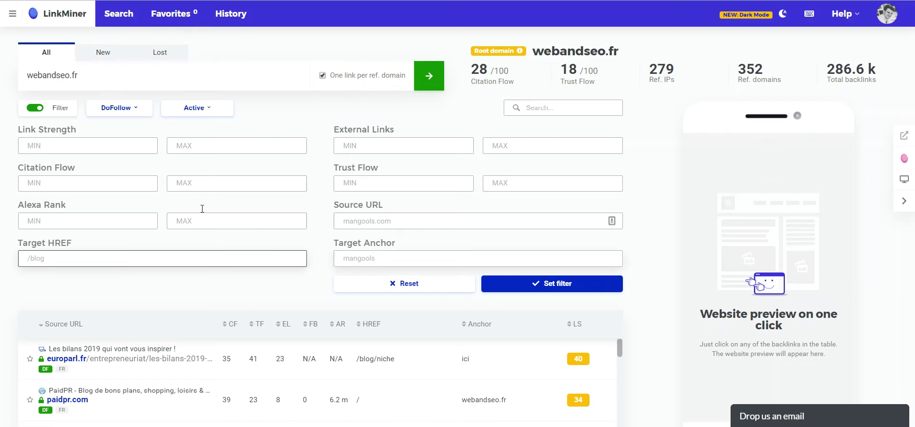
left_click(43, 110)
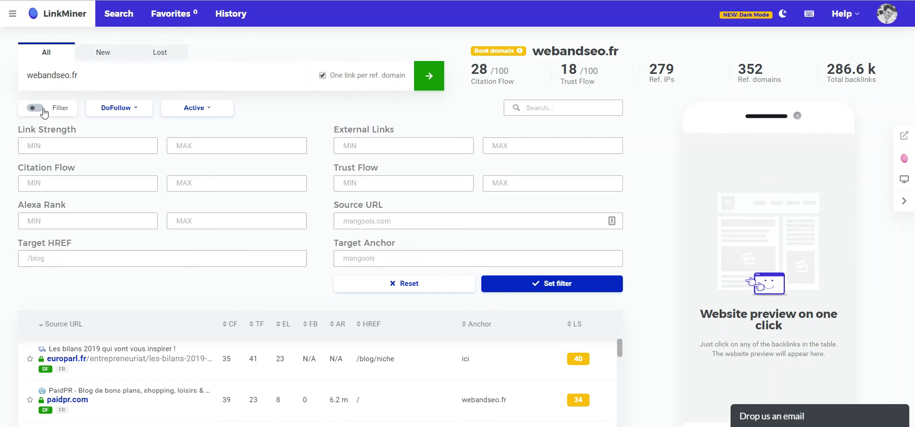
left_click(454, 283)
- Search the filtered backlinks for "dropshipping"
left_click(553, 108)
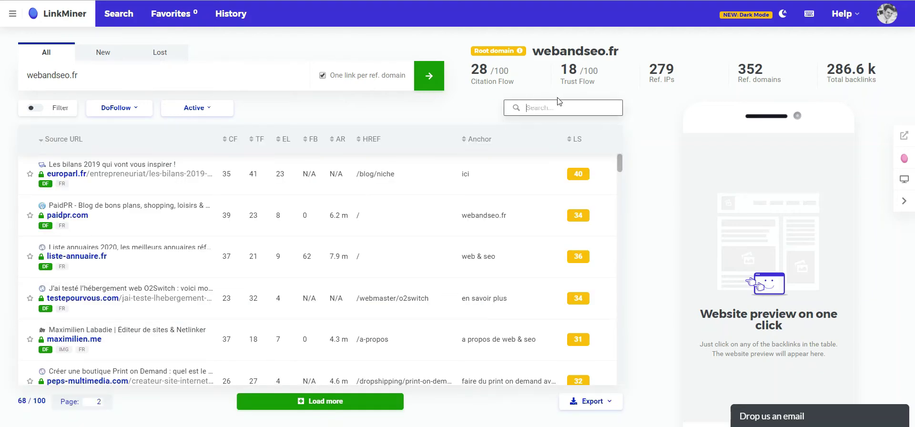
type("dropshipping")
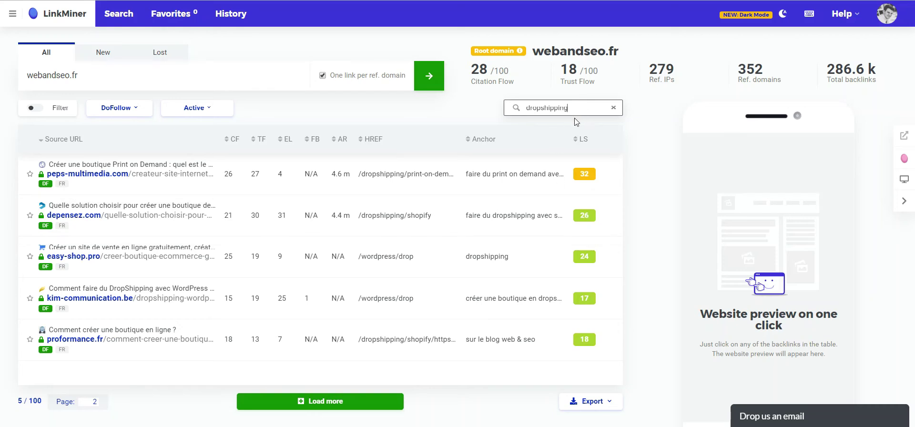
left_click_drag(578, 107, 524, 108)
left_click(563, 107)
- Preview the peps-multimedia.com page up to its heading and open the preview of the depensez.com backlink
left_click(197, 188)
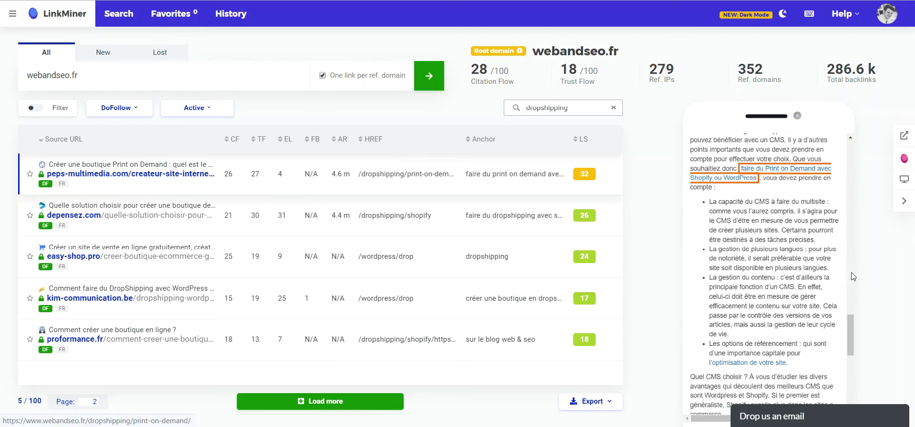
left_click_drag(852, 324, 861, 169)
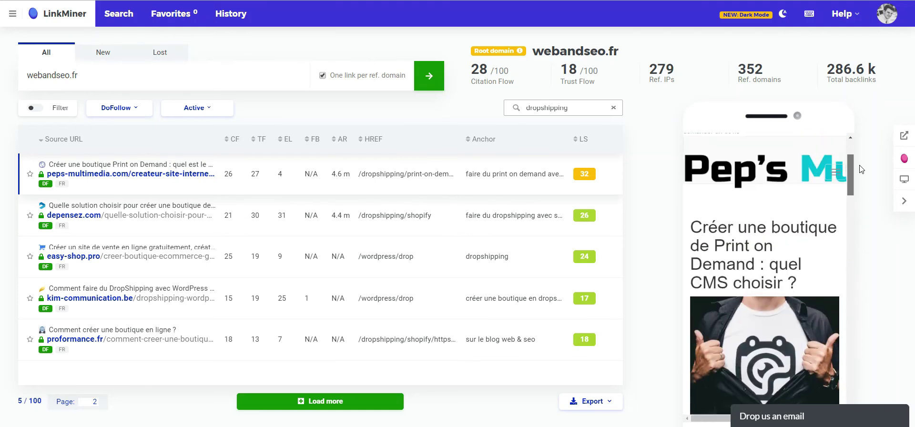
left_click(151, 229)
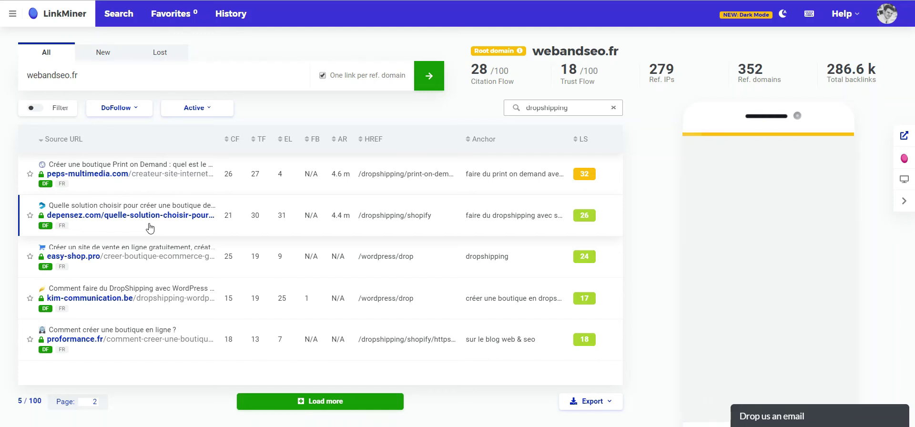
- Expand the full article in the depensez.com preview and examine the highlighted Shopify dropshipping link and the text around it
scroll(762, 213, "down", 10)
scroll(793, 264, "down", 3)
left_click_drag(852, 293, 844, 190)
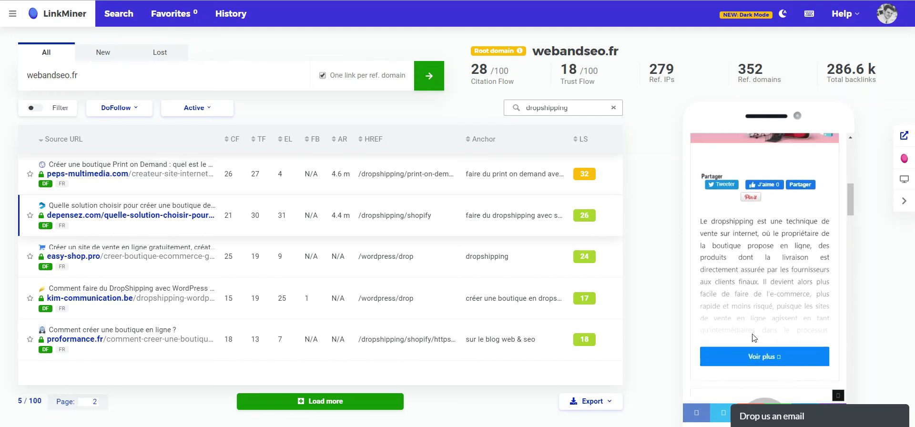
left_click(758, 356)
scroll(766, 294, "down", 5)
scroll(766, 293, "down", 5)
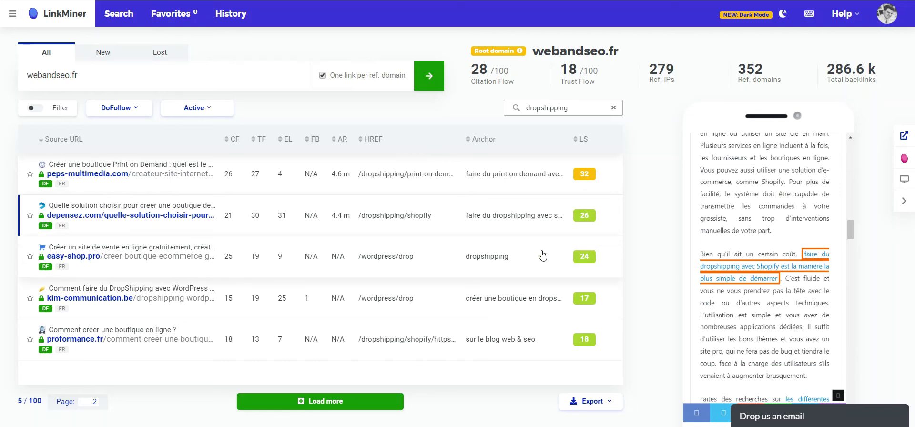
scroll(786, 287, "down", 2)
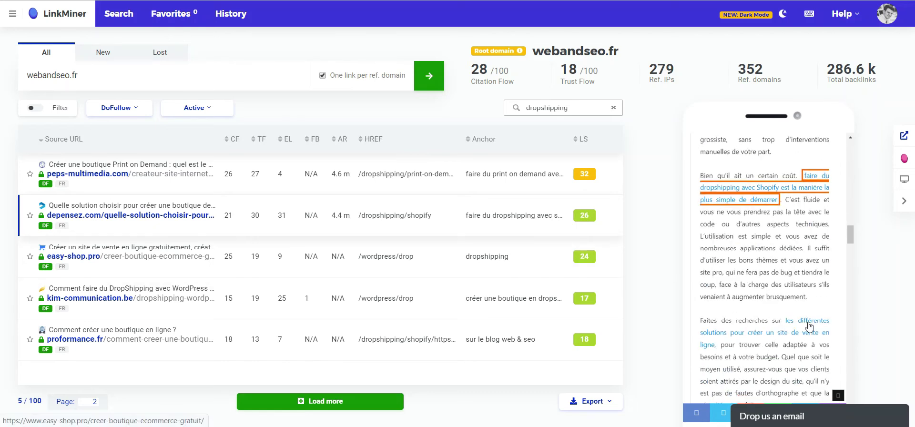
scroll(815, 227, "down", 5)
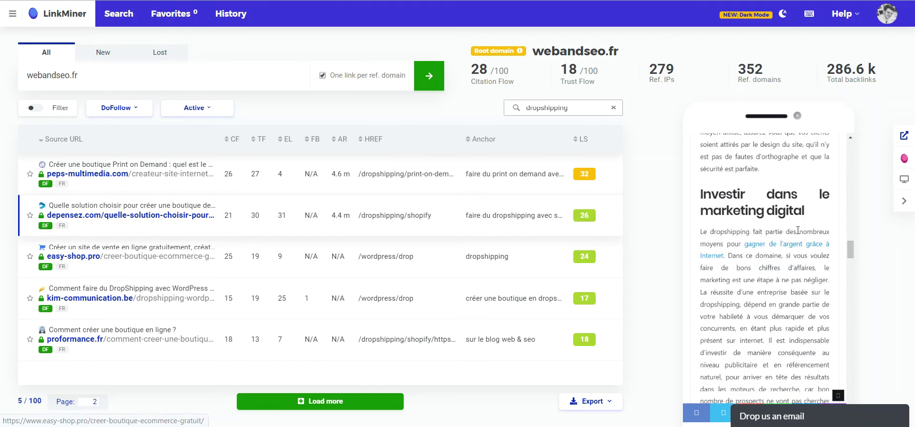
scroll(801, 249, "down", 8)
scroll(808, 249, "up", 10)
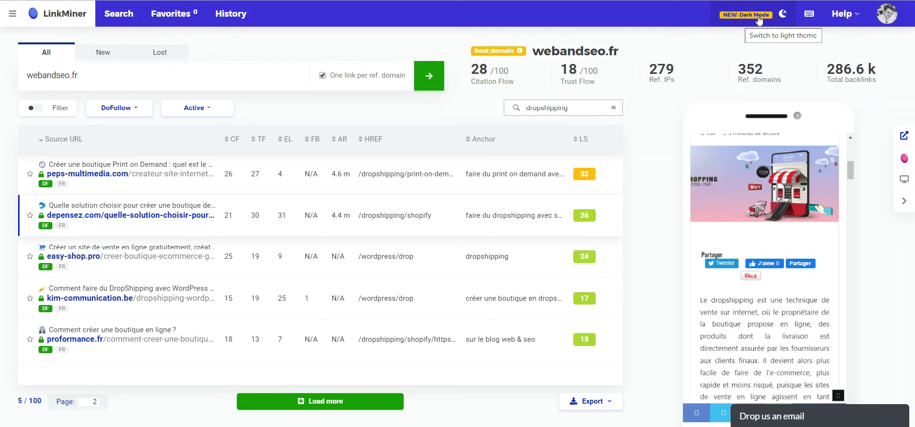
- Switch LinkMiner to the dark theme and return the depensez.com preview to the start of its article
left_click(783, 15)
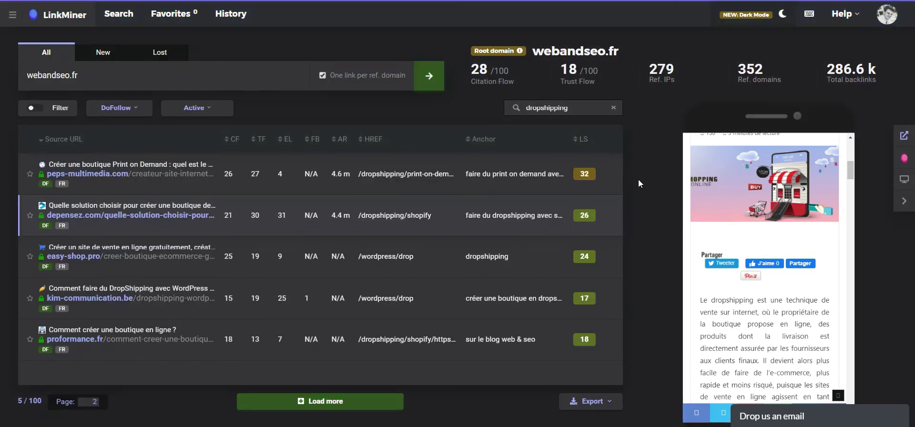
scroll(826, 233, "down", 10)
scroll(827, 233, "up", 5)
scroll(826, 233, "up", 6)
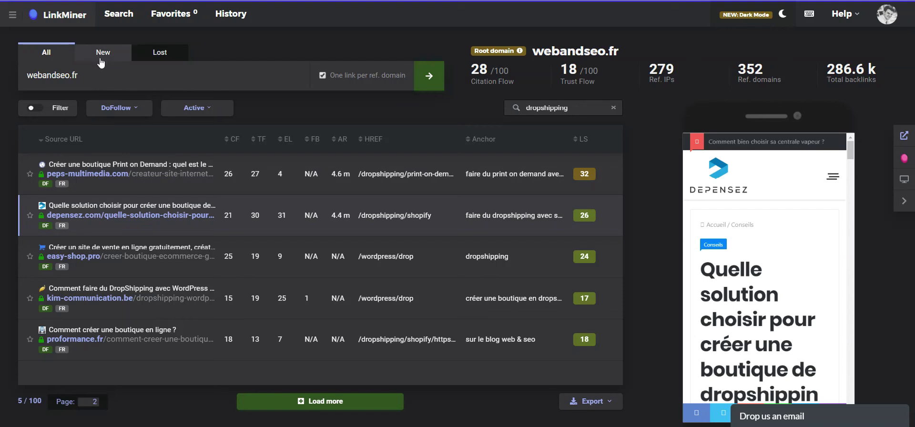
- Show the new backlinks of webandseo.fr and clear the "dropshipping" search
left_click(127, 61)
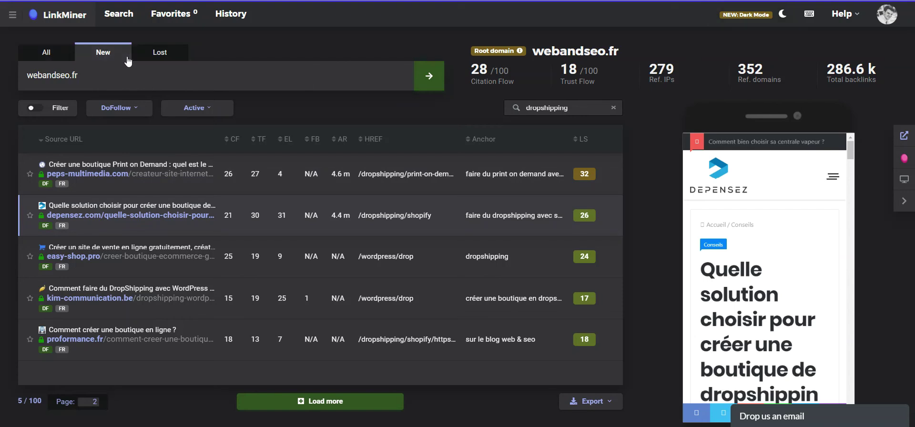
left_click(612, 107)
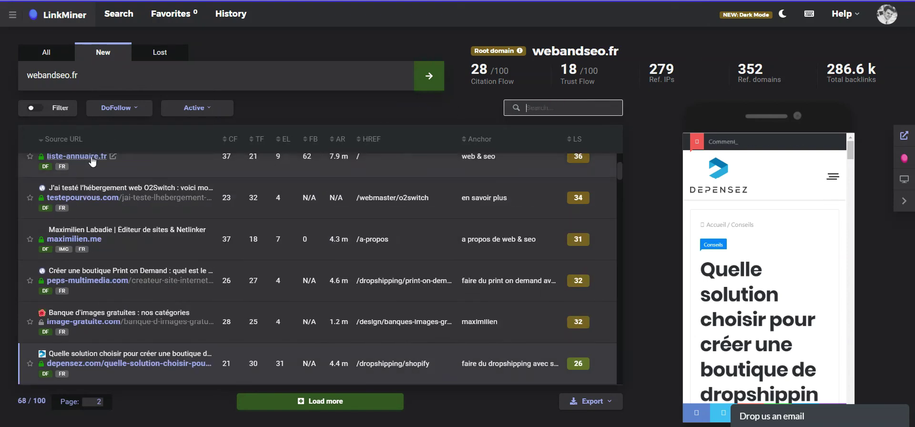
scroll(92, 162, "up", 2)
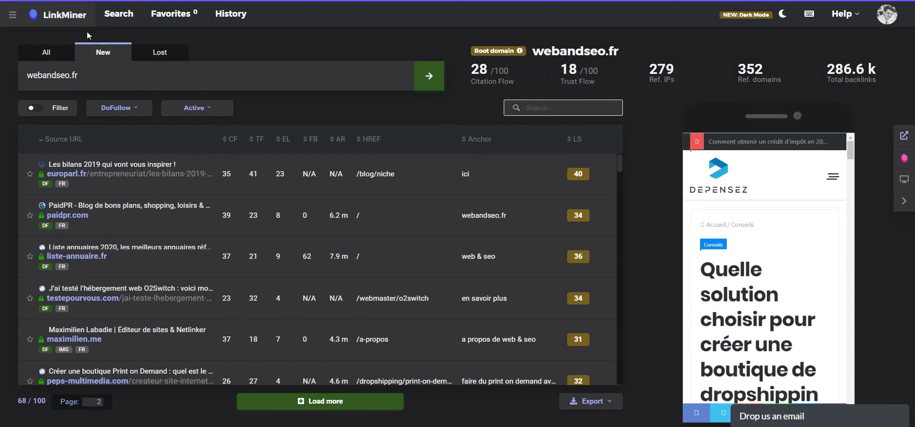
- Load the lost backlinks of webandseo.fr and review the list of deleted links
left_click(173, 56)
left_click(422, 82)
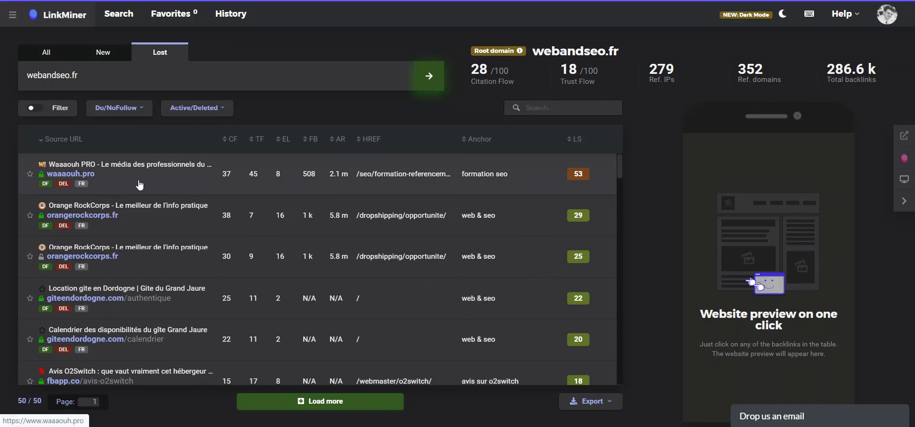
scroll(140, 191, "down", 2)
scroll(139, 193, "down", 6)
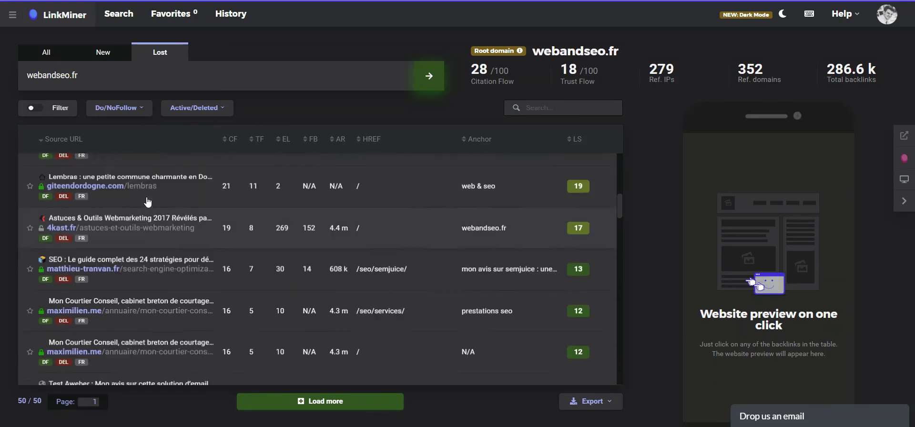
scroll(150, 199, "up", 8)
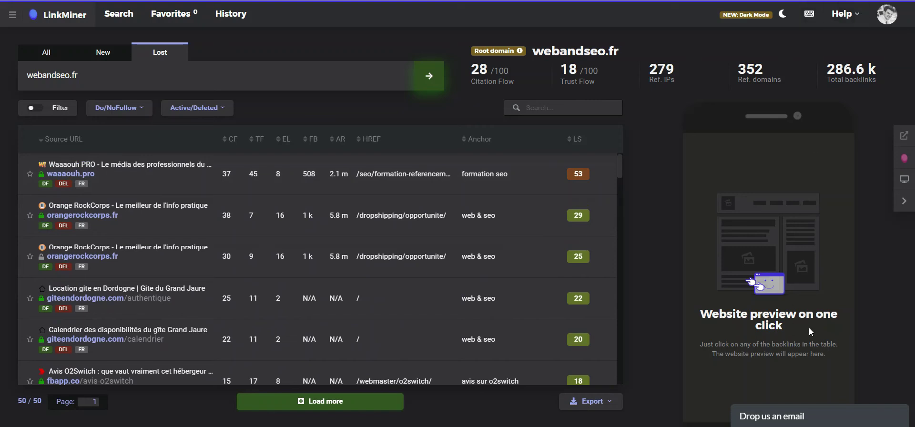
scroll(477, 200, "down", 10)
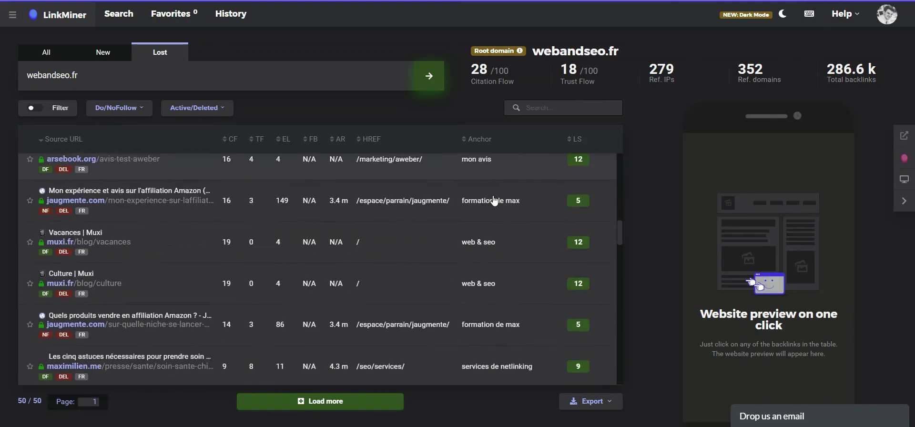
scroll(516, 235, "up", 10)
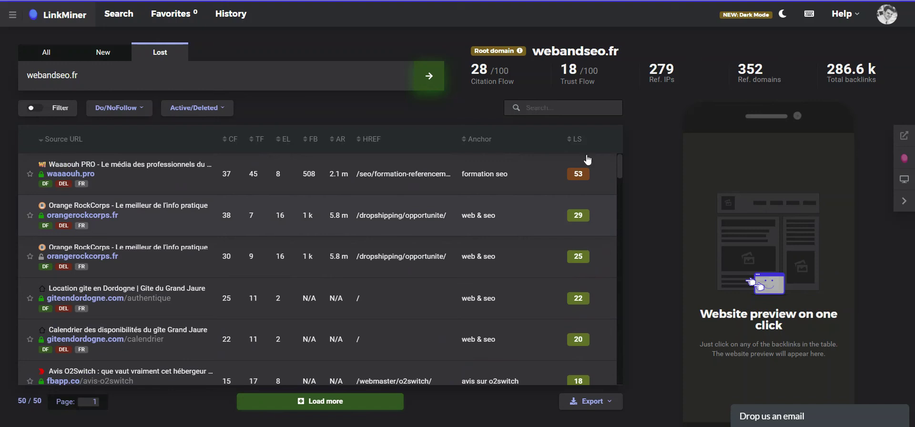
- Switch to the Mangools home page and go through its showcase of SERPWatcher, LinkMiner, SiteProfiler and KWFinder
key("d")
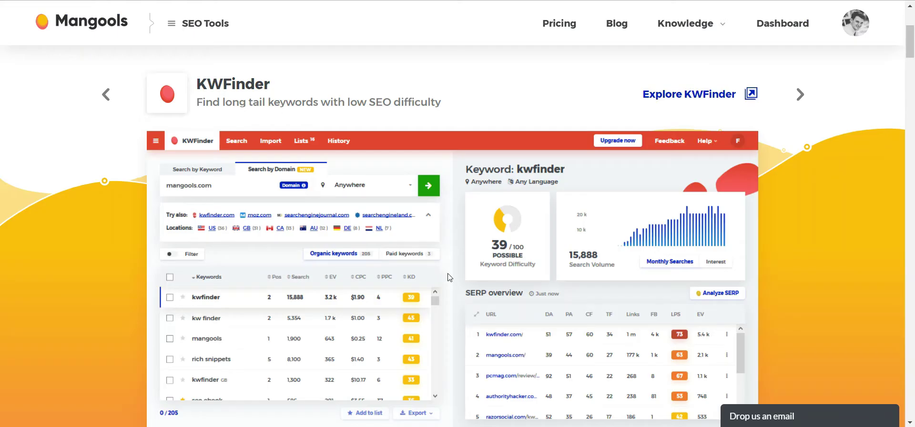
scroll(448, 276, "up", 4)
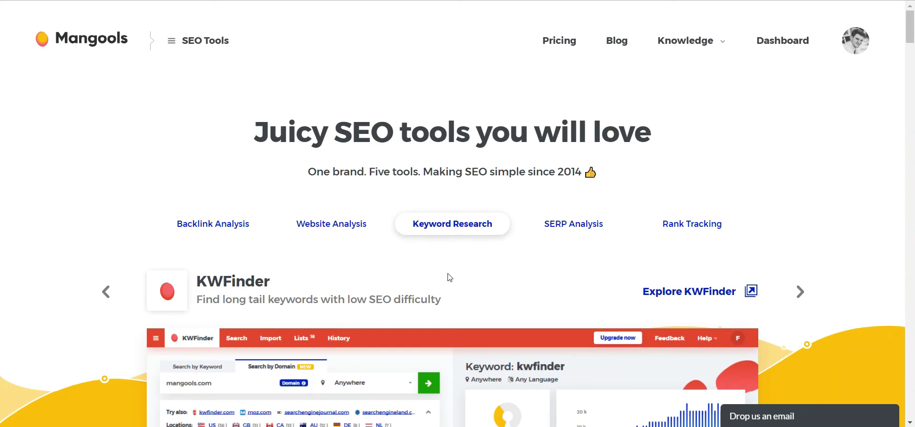
scroll(298, 406, "down", 2)
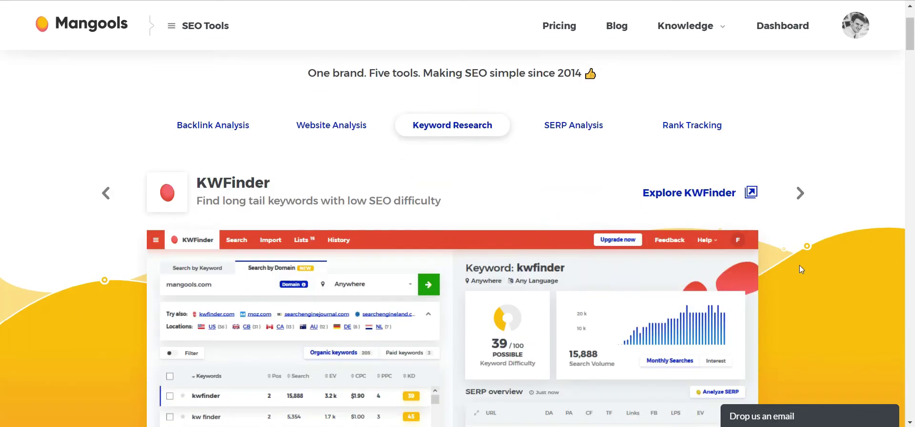
left_click(800, 195)
left_click(805, 200)
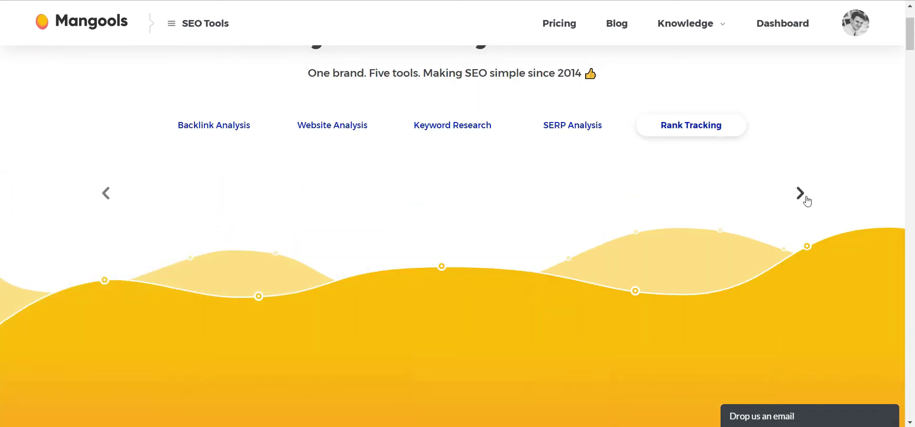
scroll(506, 246, "up", 2)
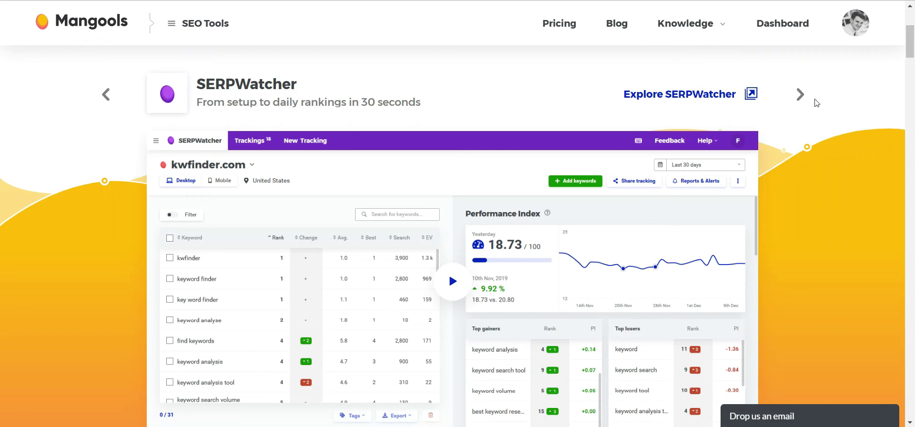
left_click(800, 96)
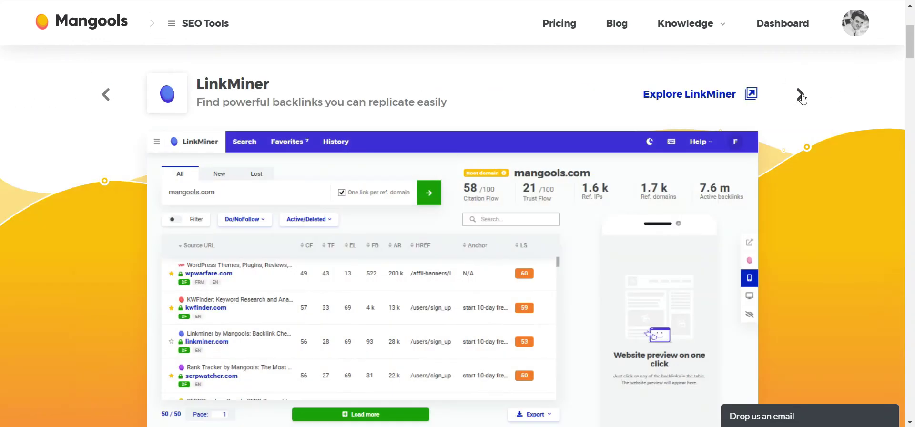
left_click(800, 95)
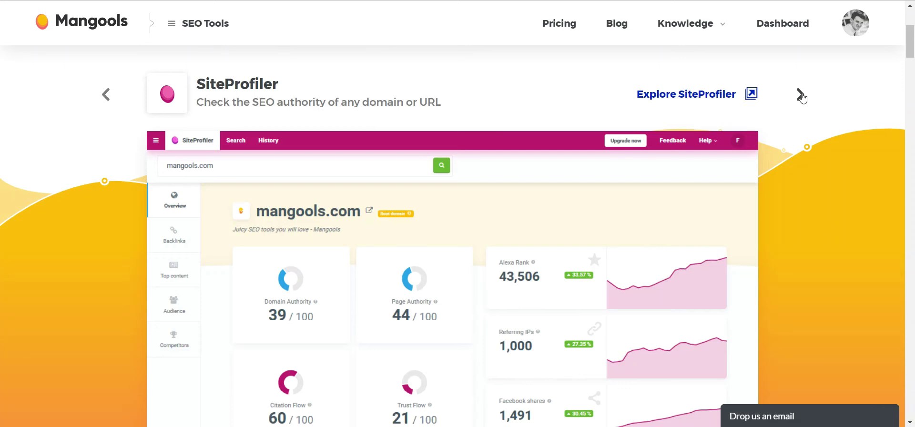
left_click(801, 95)
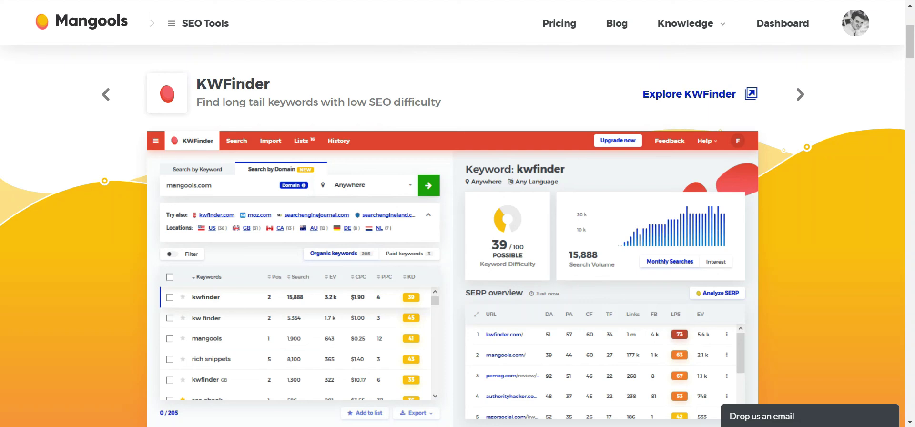
- Open the Mangools Plans & pricing page with monthly billing and check the Basic plan's price
left_click_drag(910, 43, 910, 22)
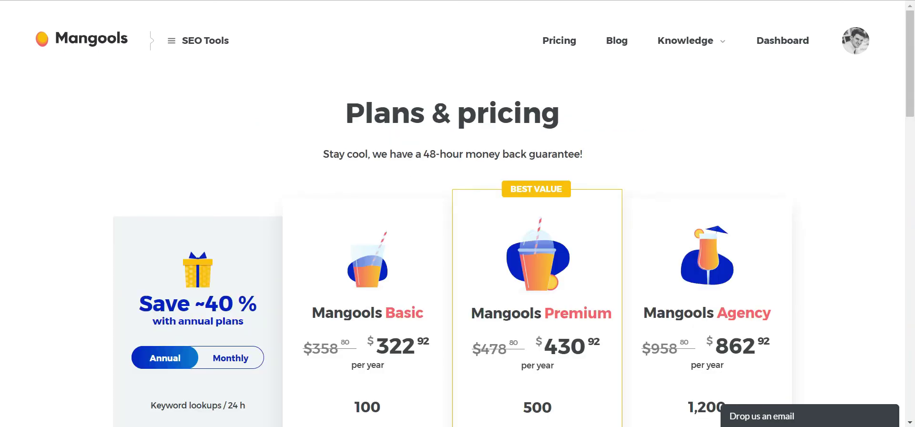
left_click(232, 358)
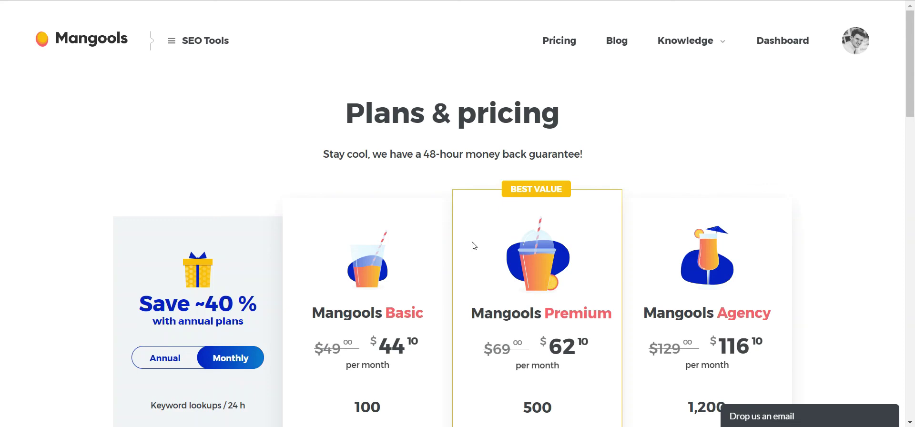
scroll(427, 169, "down", 4)
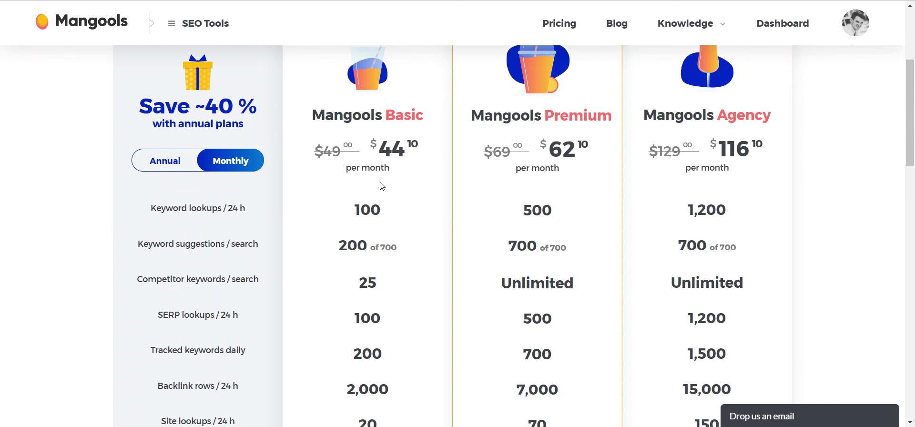
left_click_drag(382, 151, 411, 150)
left_click(413, 157)
scroll(207, 139, "up", 2)
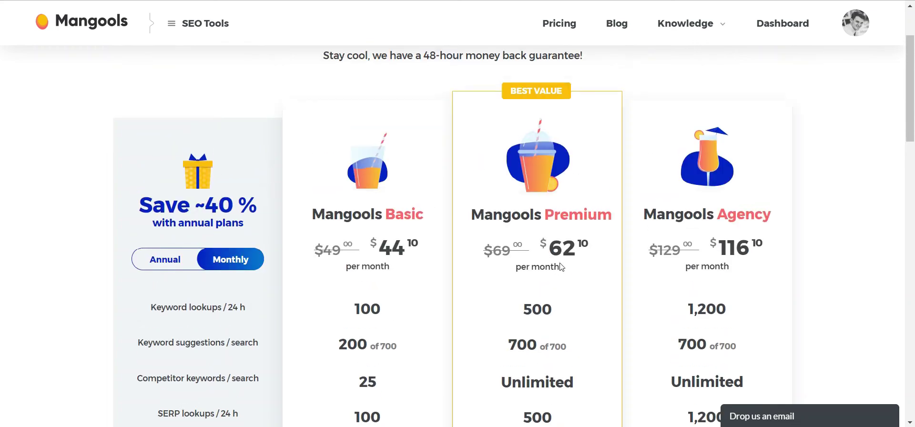
- Examine the Premium plan's monthly price and its lookup, keyword and backlink limits
left_click_drag(482, 250, 585, 244)
left_click(585, 244)
scroll(576, 260, "down", 2)
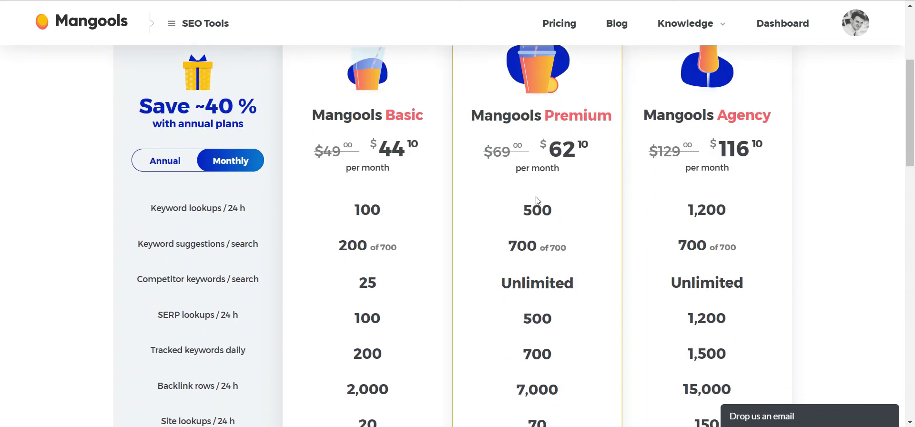
scroll(535, 200, "down", 2)
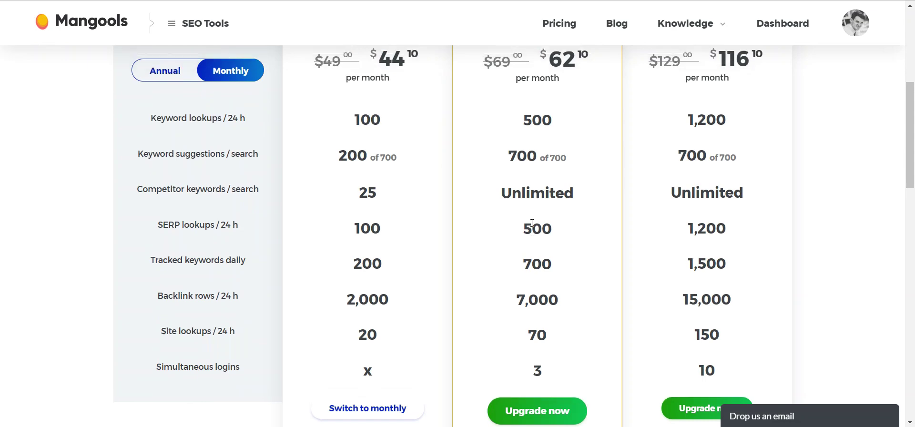
- Examine the Basic plan's limits, from keyword lookups to simultaneous logins
scroll(532, 223, "up", 4)
left_click_drag(424, 214, 384, 215)
scroll(400, 224, "down", 2)
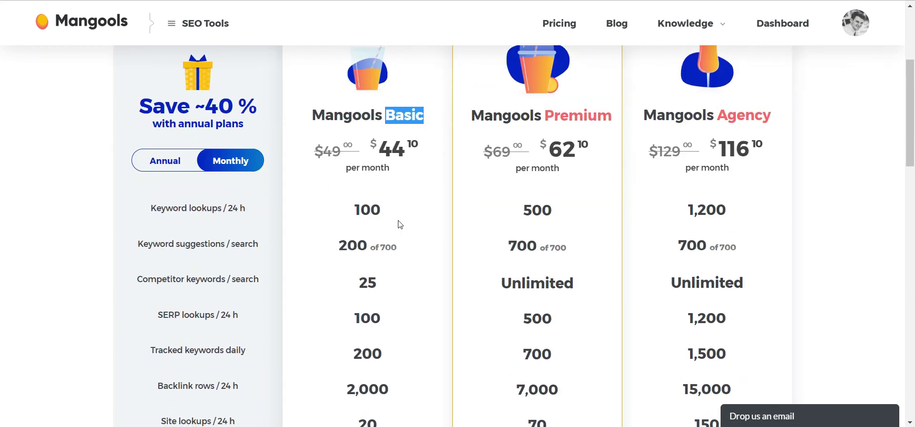
scroll(394, 180, "down", 4)
scroll(391, 174, "up", 4)
scroll(454, 228, "down", 4)
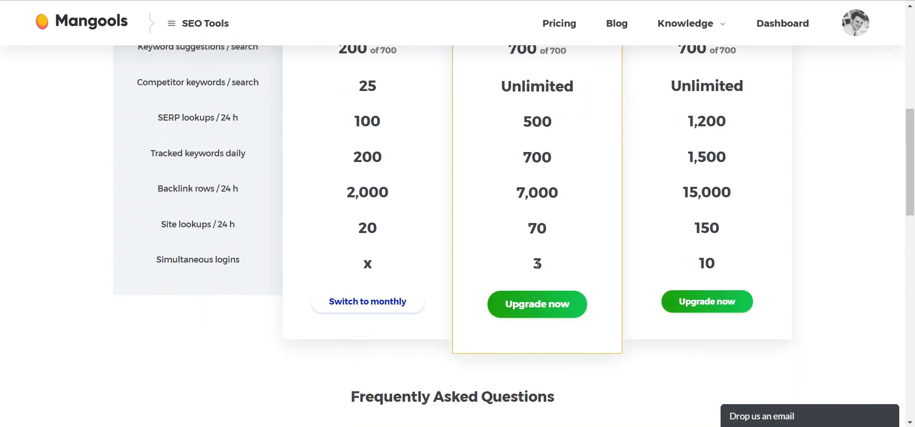
- Check the Premium plan's simultaneous logins, site lookups and backlink rows in the comparison table
double_click(538, 263)
left_click(543, 265)
left_click_drag(543, 265, 530, 266)
left_click(552, 229)
left_click_drag(551, 228, 536, 229)
left_click_drag(578, 194, 527, 192)
left_click(595, 231)
scroll(595, 231, "up", 1)
scroll(596, 231, "up", 4)
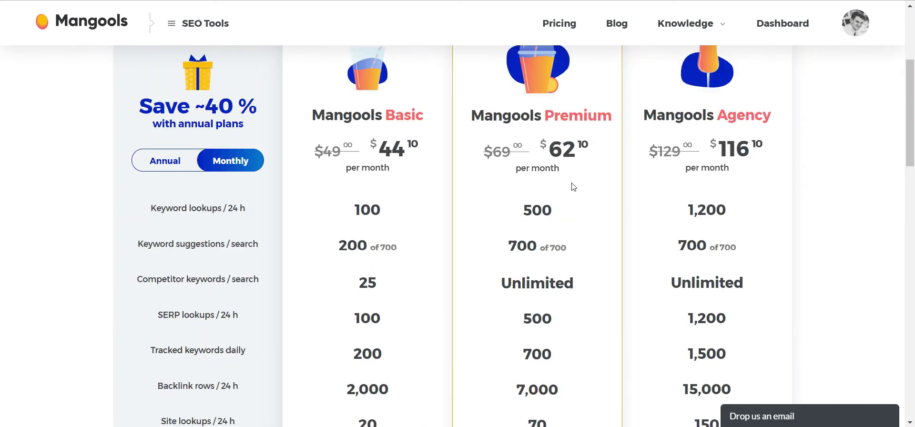
- Compare the Premium plan's regular and discounted monthly prices
left_click_drag(526, 152, 559, 150)
left_click(558, 151)
double_click(559, 151)
left_click(600, 154)
- Switch the plan prices to annual billing and highlight the Basic plan's discounted yearly price
left_click(163, 156)
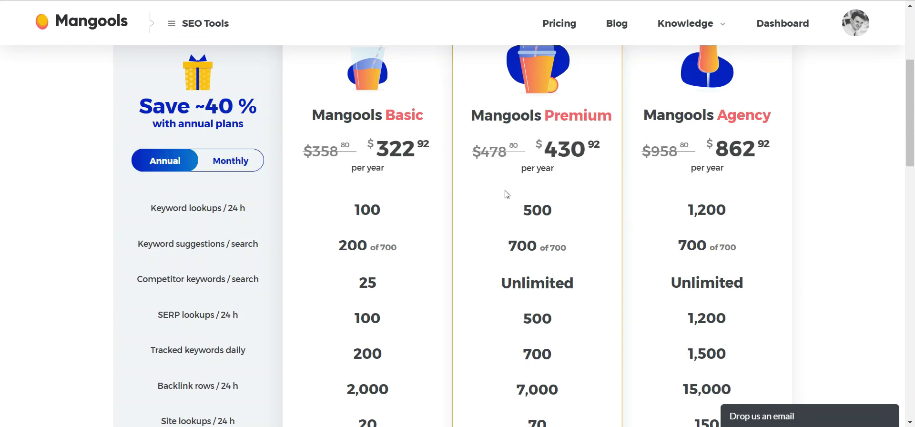
scroll(508, 213, "up", 2)
scroll(508, 213, "up", 1)
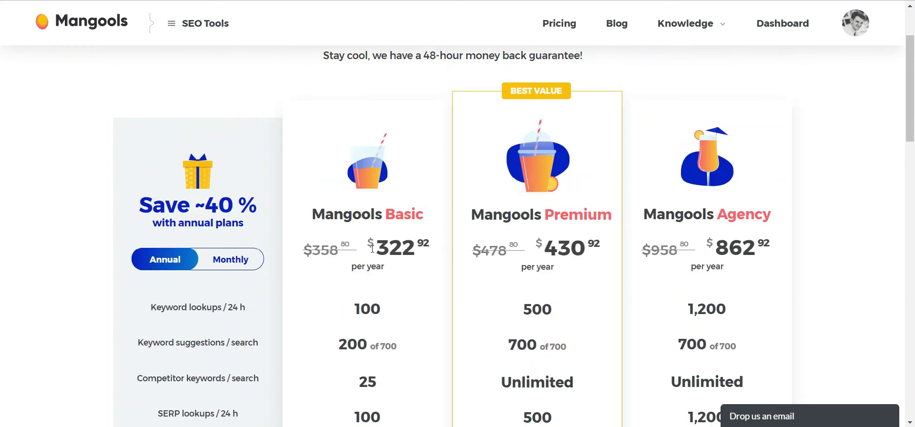
scroll(373, 249, "down", 3)
left_click_drag(376, 148, 426, 148)
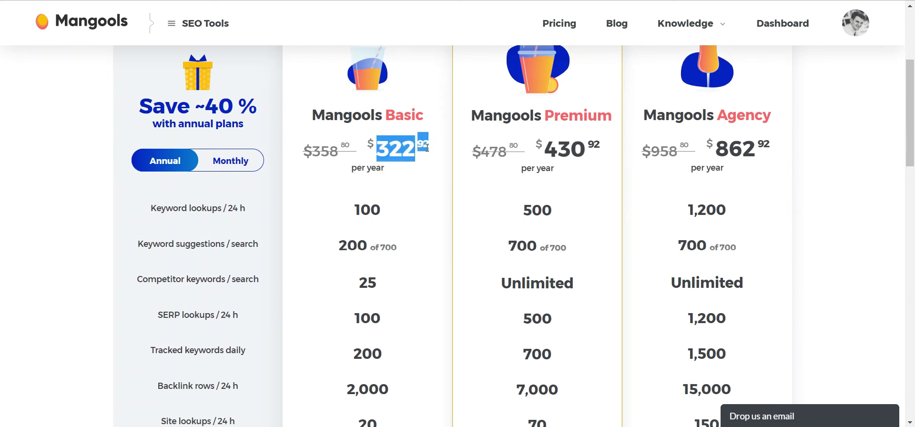
- Calculate the Basic plan's monthly equivalent with the Google query 322/12 in a new browser tab, highlight the result, and return to the pricing page
key("ctrl+t")
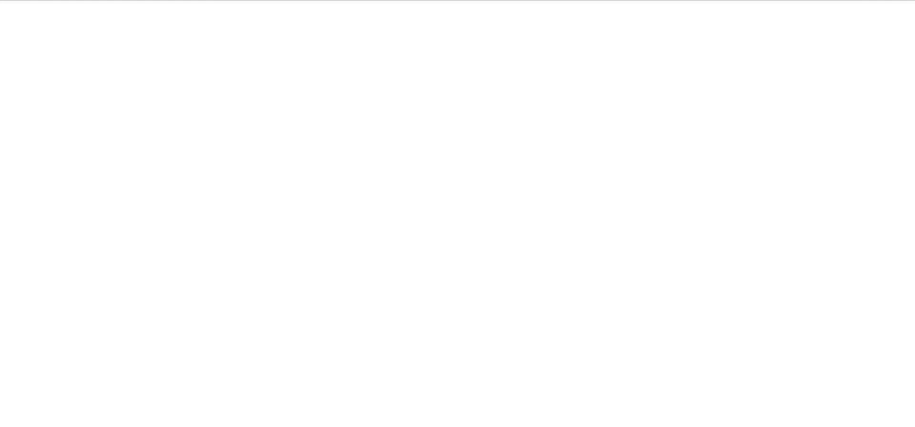
type("322/12")
key("Return")
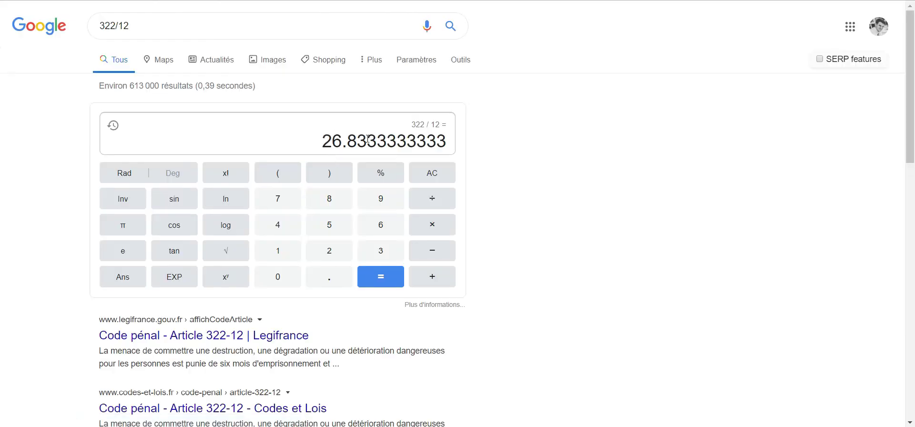
left_click_drag(322, 139, 386, 141)
key("ctrl+w")
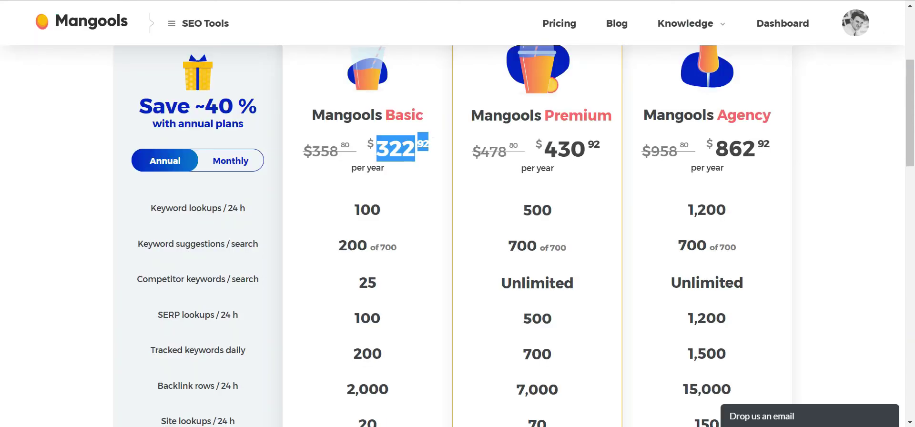
scroll(410, 235, "up", 2)
left_click(392, 271)
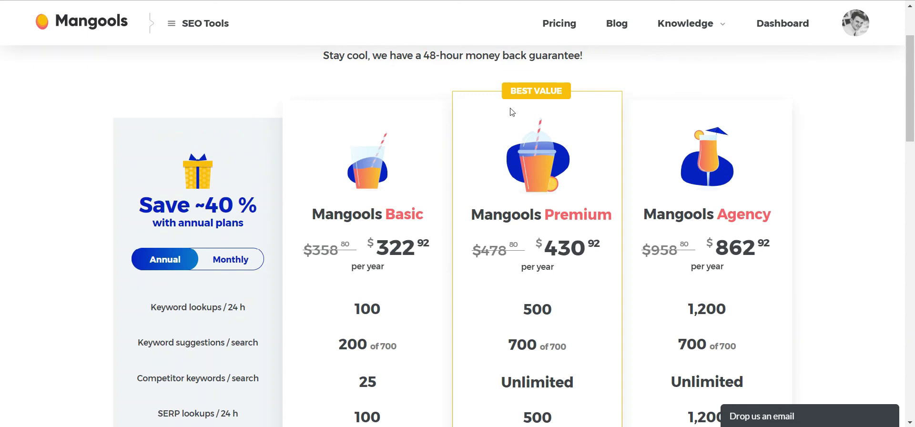
- Return to the Google calculation and change it to 430/12 for the Premium plan's monthly equivalent
key("alt+Tab")
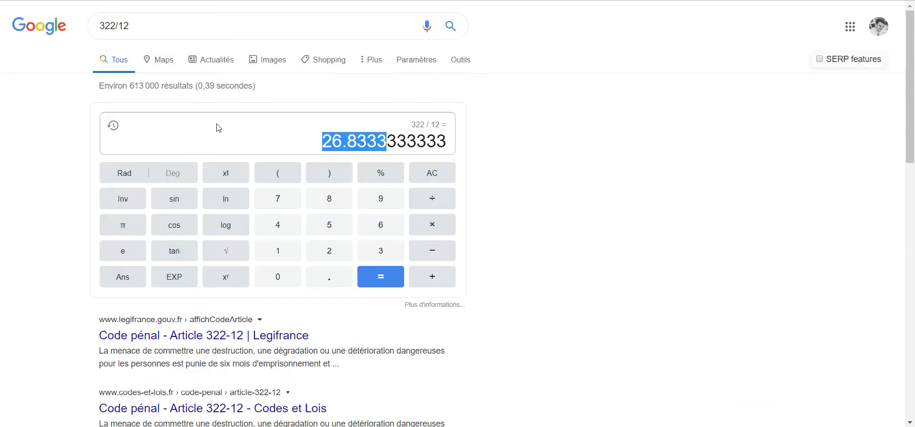
double_click(115, 24)
type("430")
key("Return")
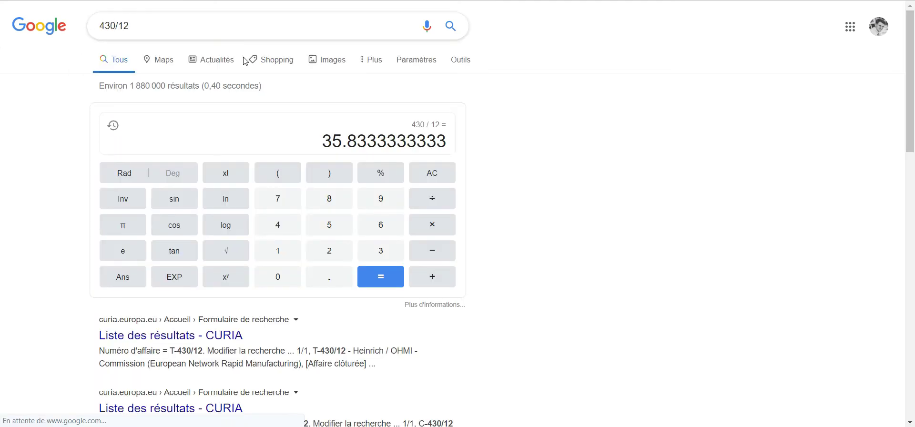
- Divide the Premium plan's monthly equivalent by 3 in the Google calculator and go back to the Mangools pricing page
left_click(434, 207)
left_click(393, 253)
left_click(390, 278)
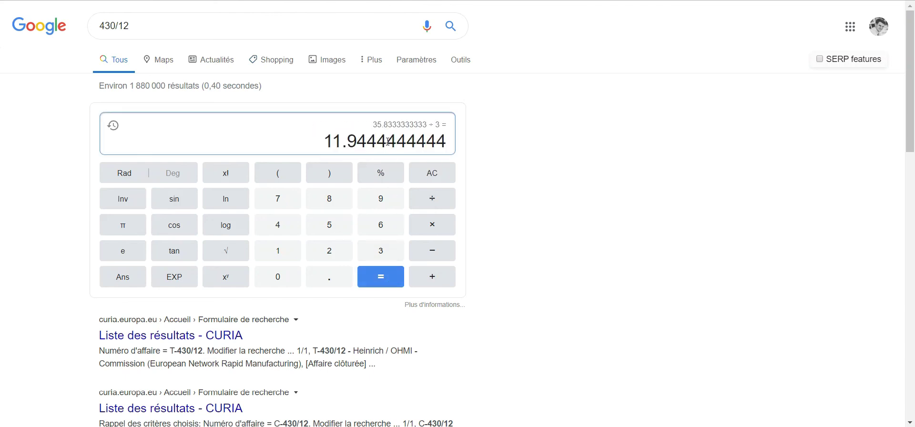
left_click(476, 1)
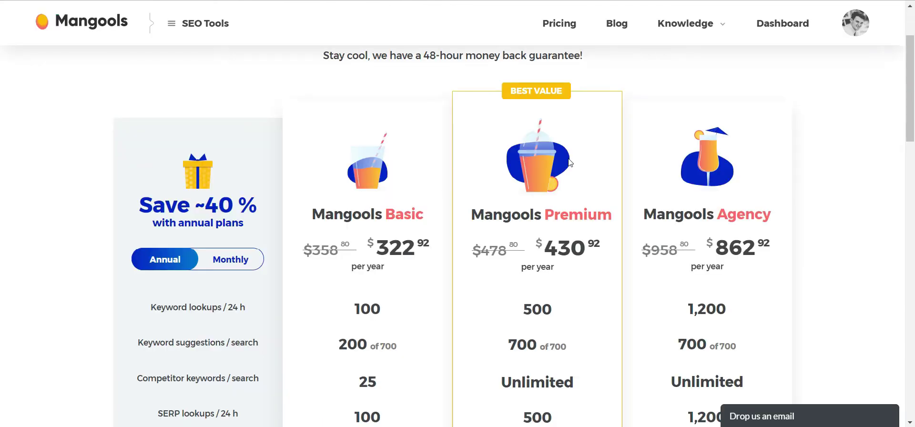
- Look through the rest of the Plans & pricing page down to the footer links and return to its heading
scroll(589, 363, "down", 5)
scroll(558, 353, "down", 15)
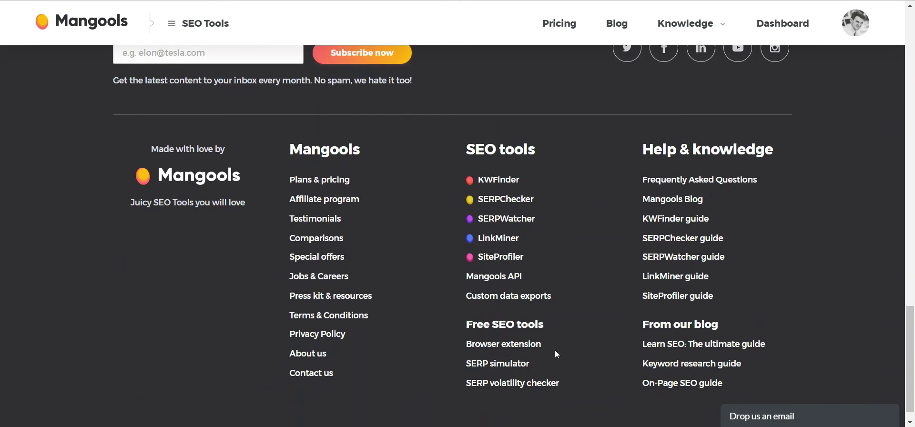
scroll(542, 347, "up", 20)
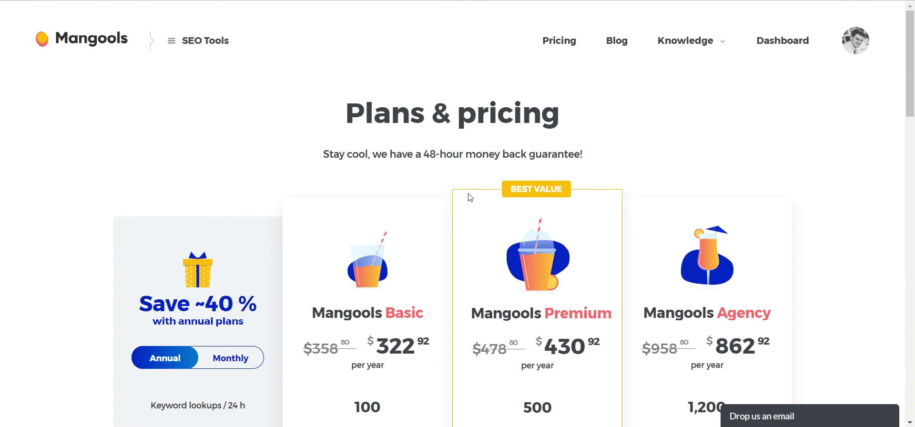